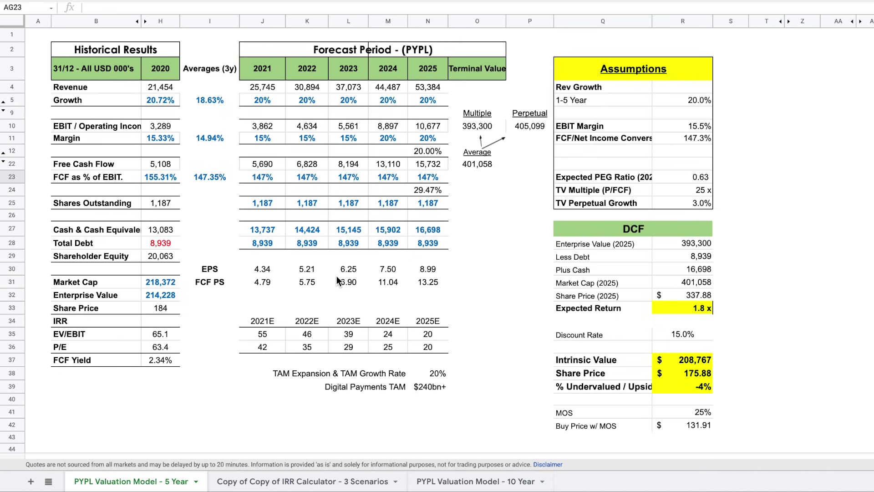
Step: Highlight the 2025 revenue and growth forecast and compare it with the TAM Expansion & TAM Growth Rate row
left_click_drag(438, 89, 436, 96)
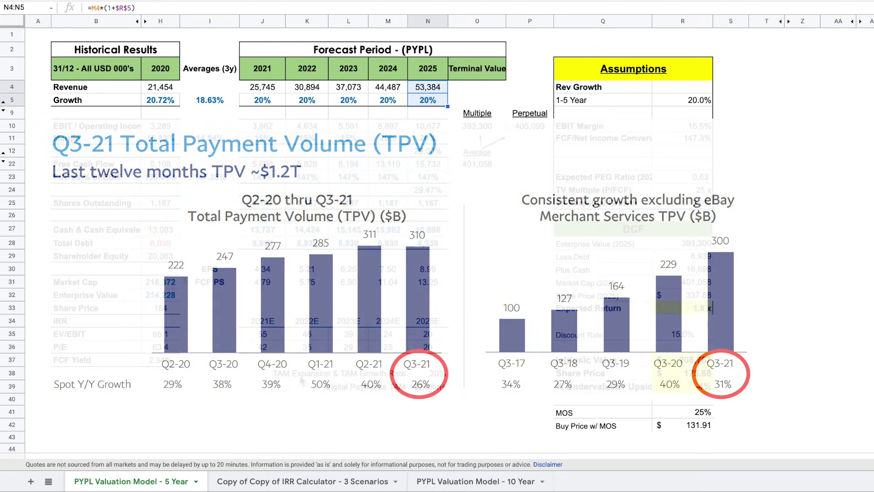
left_click_drag(278, 373, 446, 373)
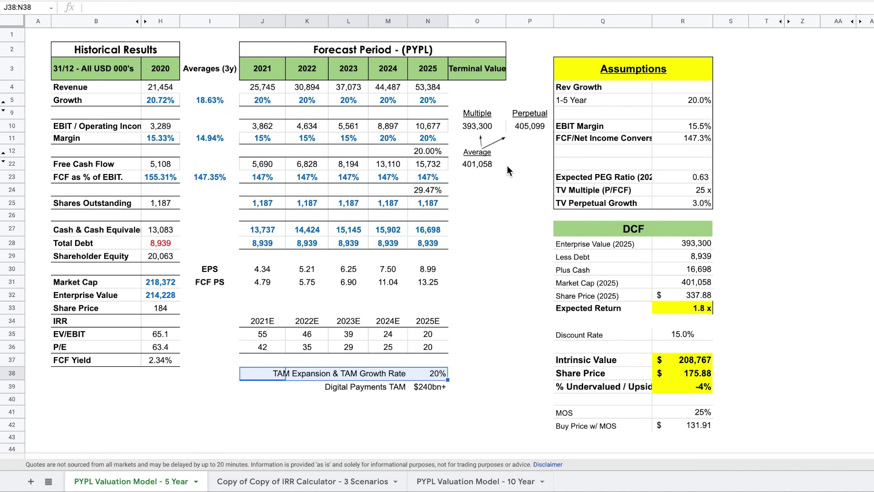
left_click_drag(422, 91, 424, 102)
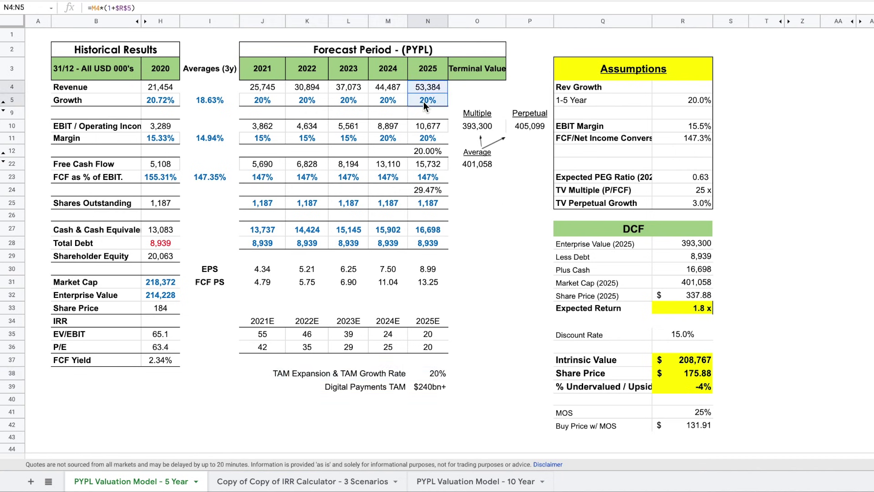
Step: Examine the EBIT and margin forecast for 2021–2025 against the 2020 historical EBIT and margin
left_click_drag(264, 130, 430, 177)
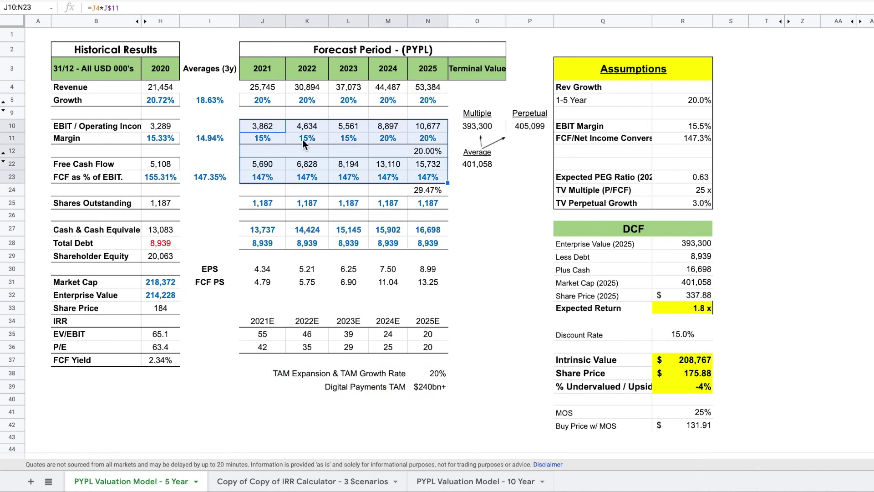
left_click_drag(274, 129, 436, 136)
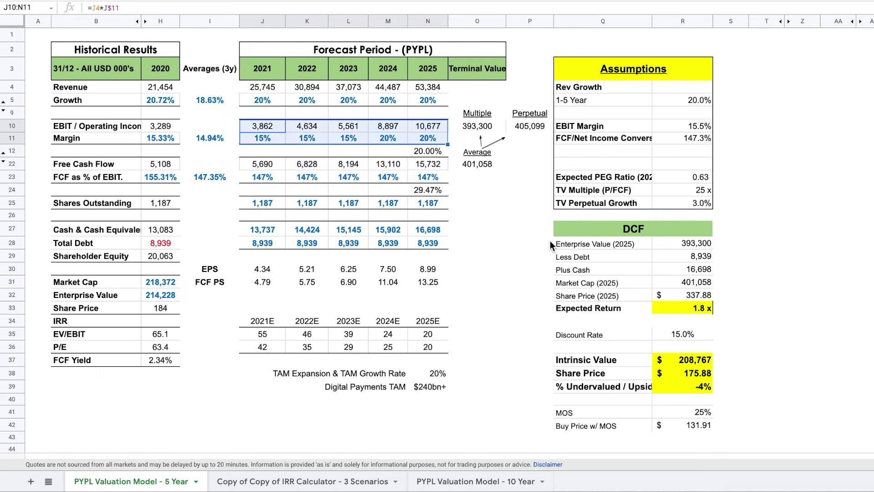
left_click(498, 189)
left_click_drag(254, 125, 422, 136)
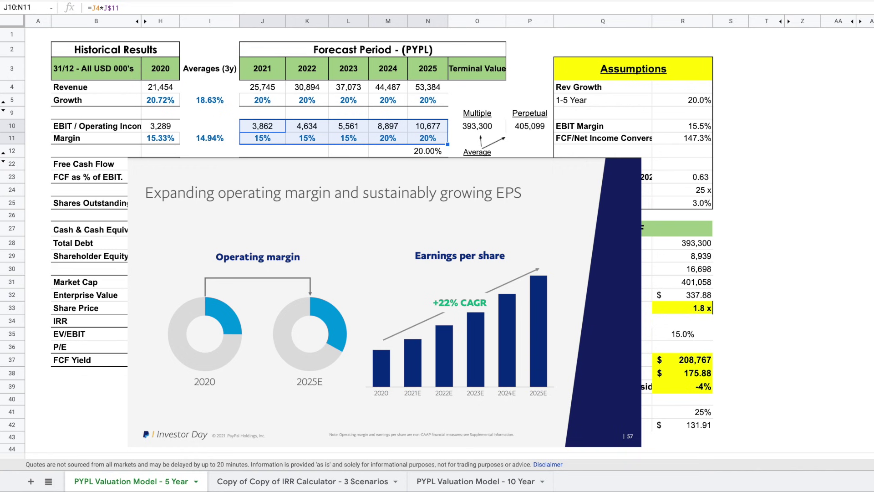
left_click(477, 202)
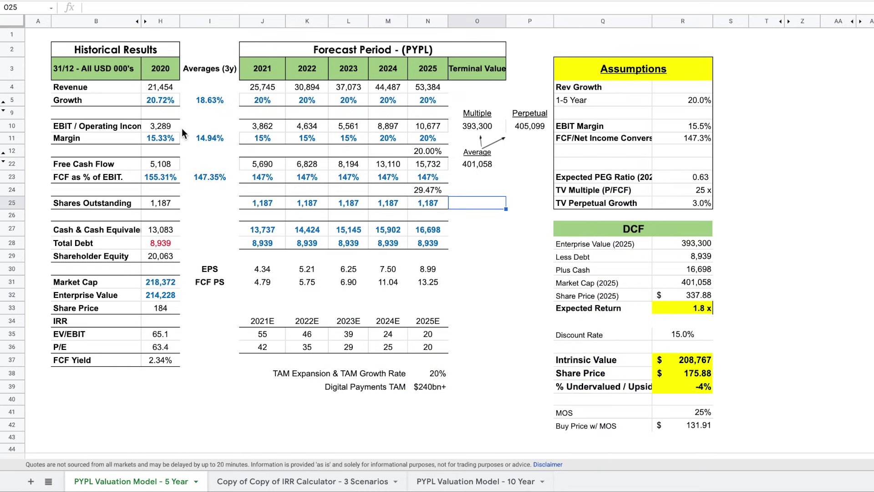
left_click_drag(174, 128, 169, 138)
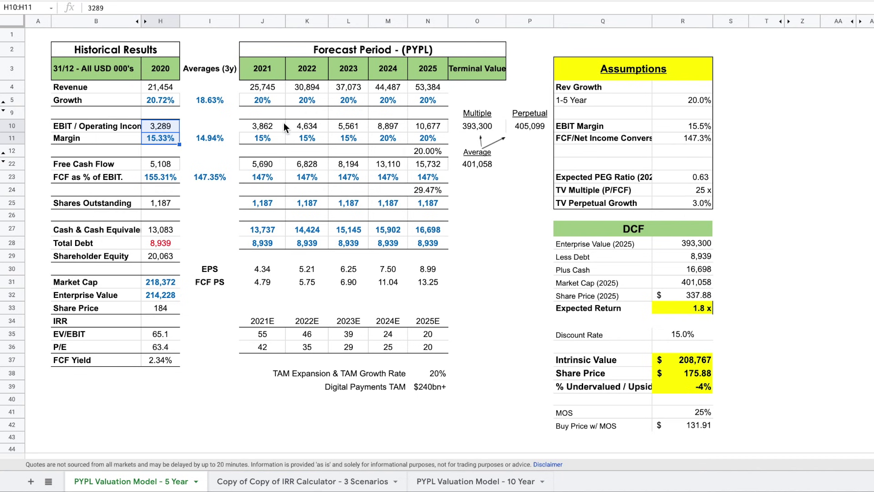
left_click_drag(428, 126, 426, 135)
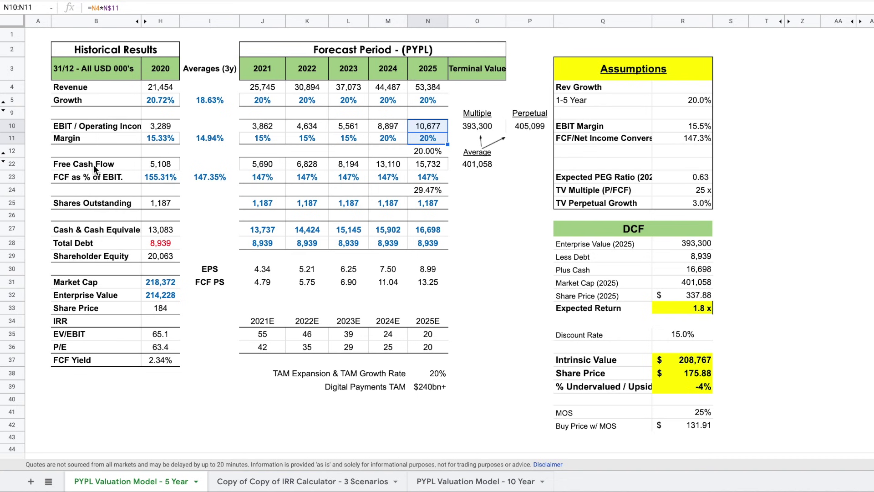
left_click(459, 225)
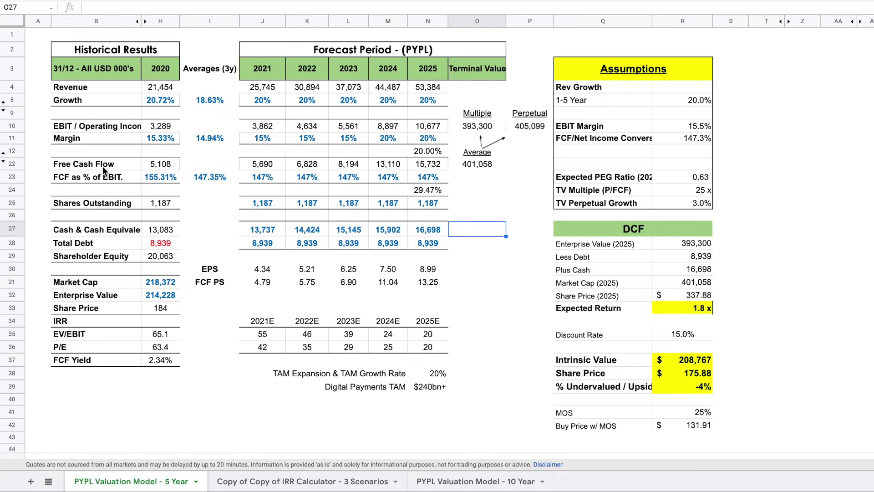
Step: Reveal the hidden 2015–2019 columns and examine the historical EBIT margin, free cash flow and average FCF as % of EBIT
left_click_drag(125, 166, 175, 176)
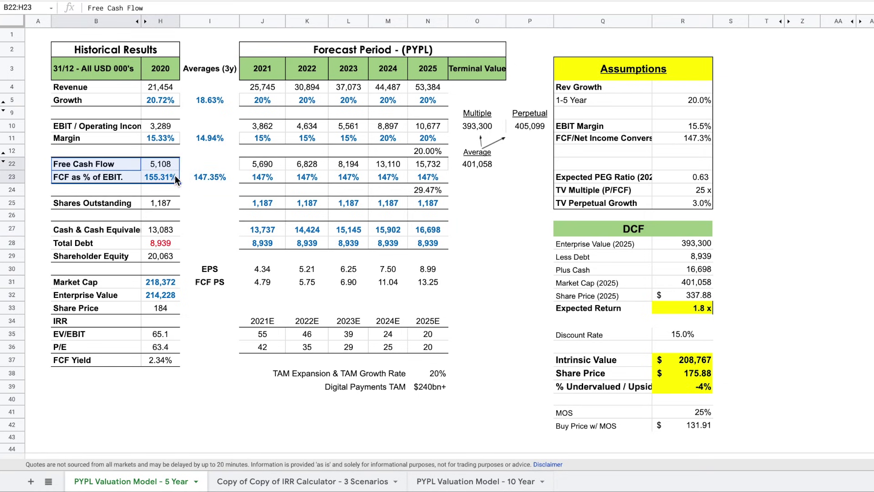
left_click(145, 23)
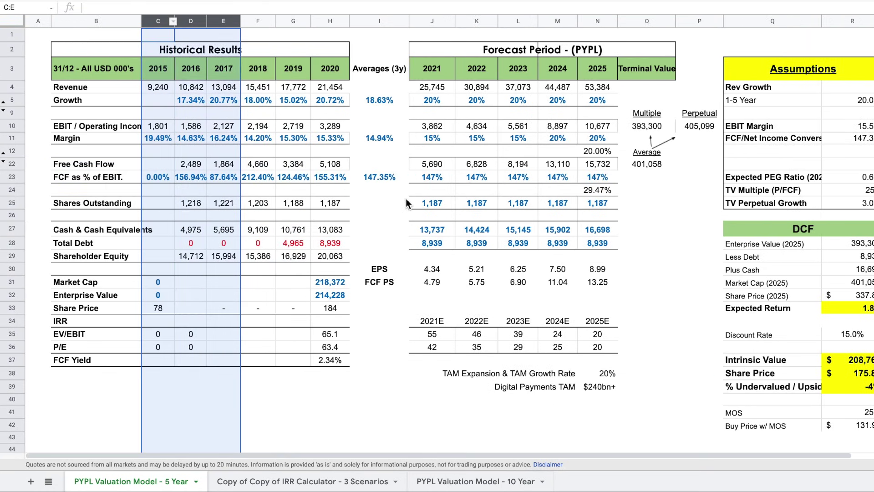
left_click(335, 177)
left_click_drag(214, 125, 323, 142)
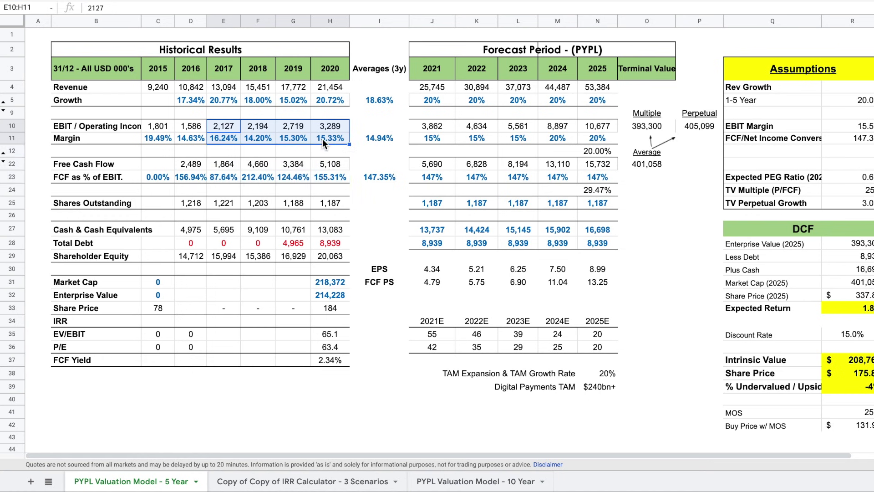
left_click_drag(218, 164, 337, 177)
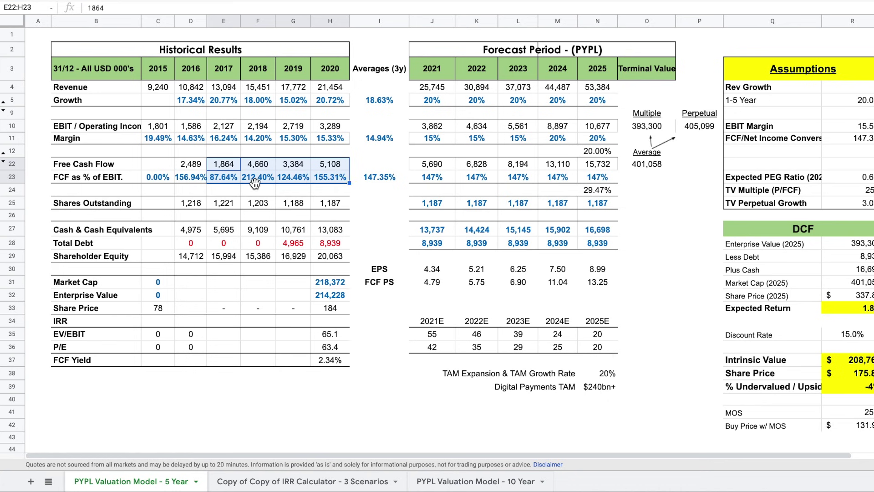
left_click(262, 203)
left_click_drag(188, 166, 345, 179)
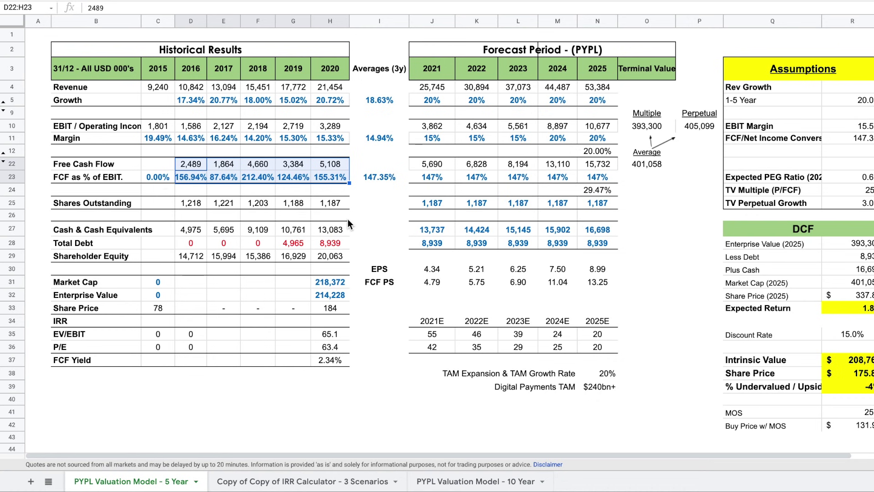
left_click(376, 179)
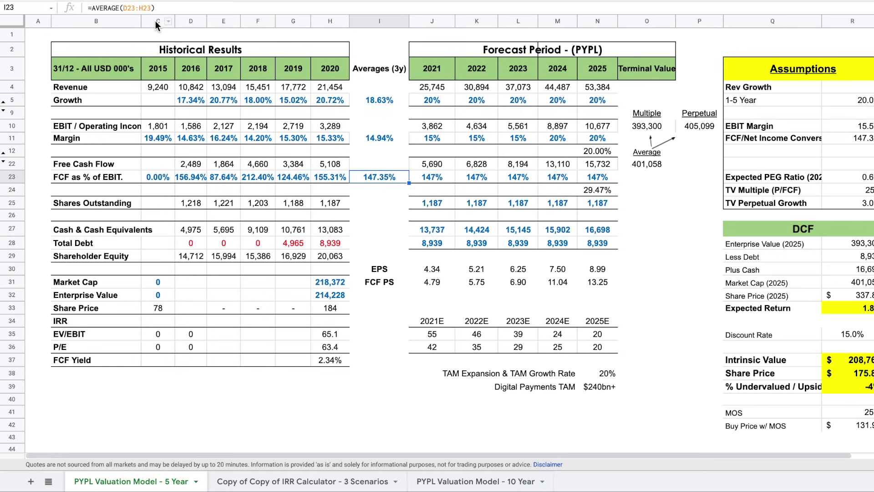
Step: Hide columns C to G, which hold the 2015–2019 historical results
left_click_drag(157, 21, 290, 21)
right_click(290, 21)
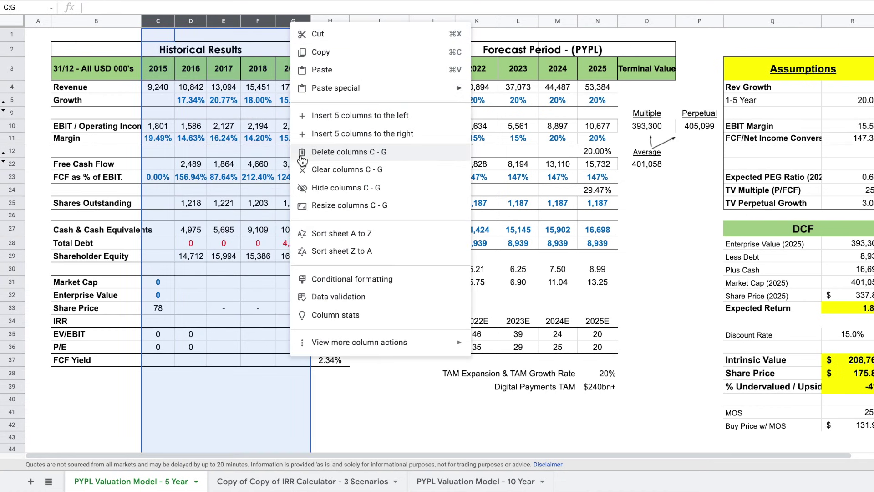
left_click(361, 187)
Step: Examine the average FCF as % of EBIT formula and the free cash flow forecast through 2025
left_click(209, 176)
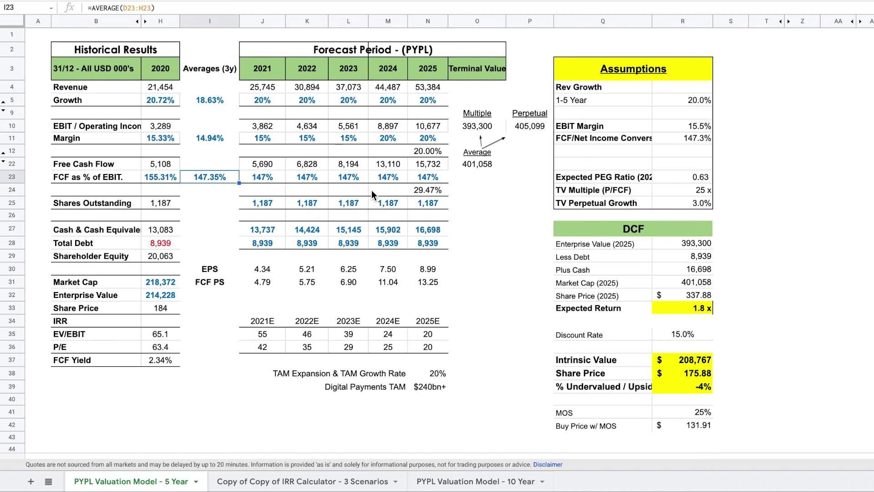
left_click_drag(263, 163, 427, 180)
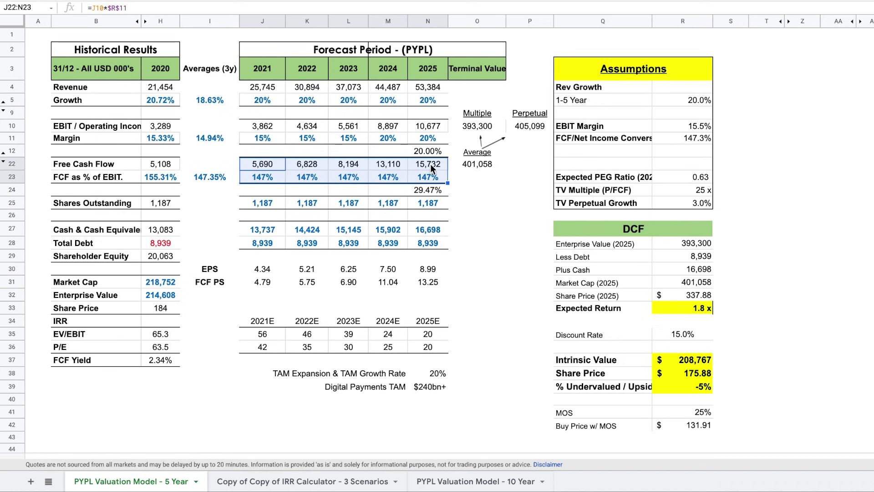
left_click_drag(427, 167, 426, 174)
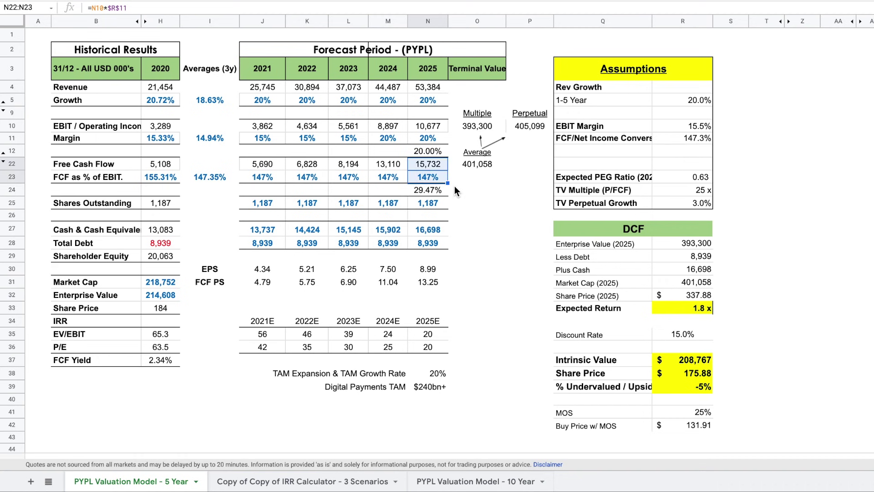
left_click(467, 175)
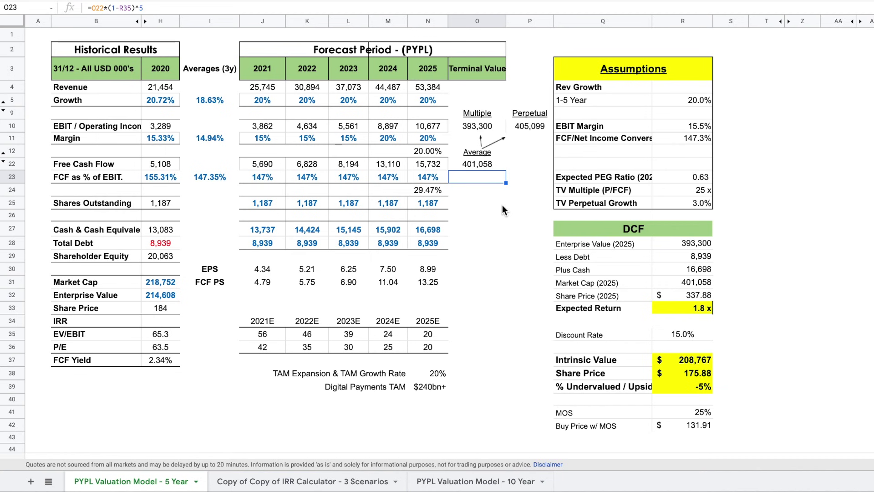
Step: Review the TV Multiple (P/FCF) assumption alongside the DCF's 2025 market cap and the 2025 forecast column
left_click_drag(701, 190, 583, 187)
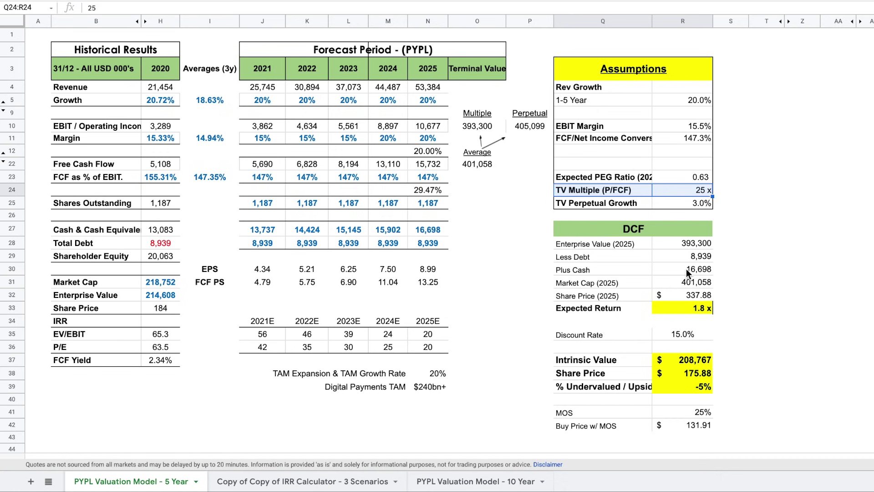
left_click_drag(618, 283, 689, 280)
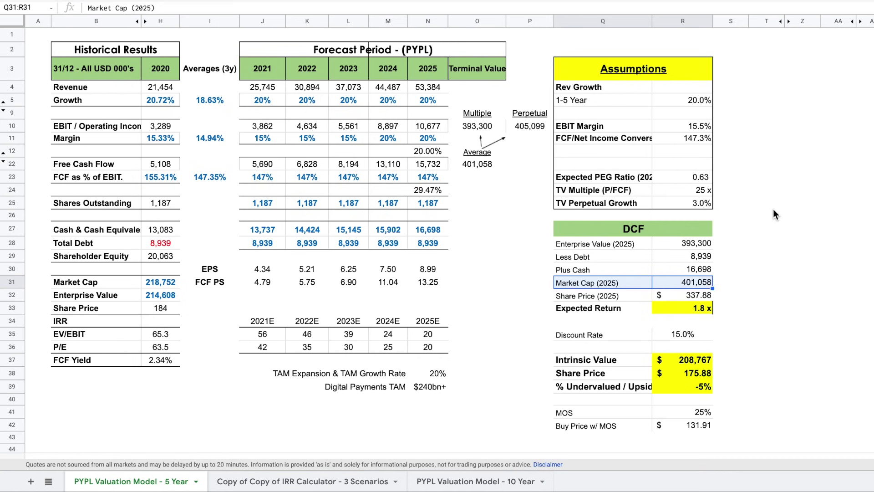
left_click(428, 164)
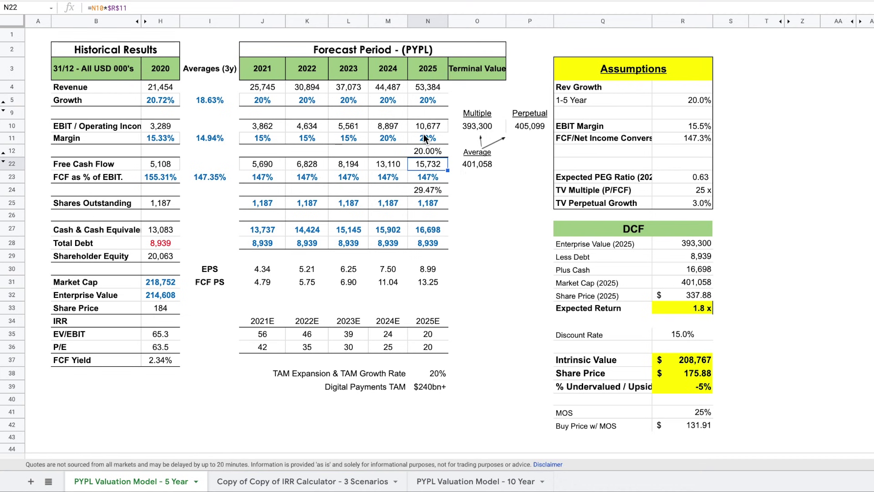
left_click_drag(437, 66, 425, 182)
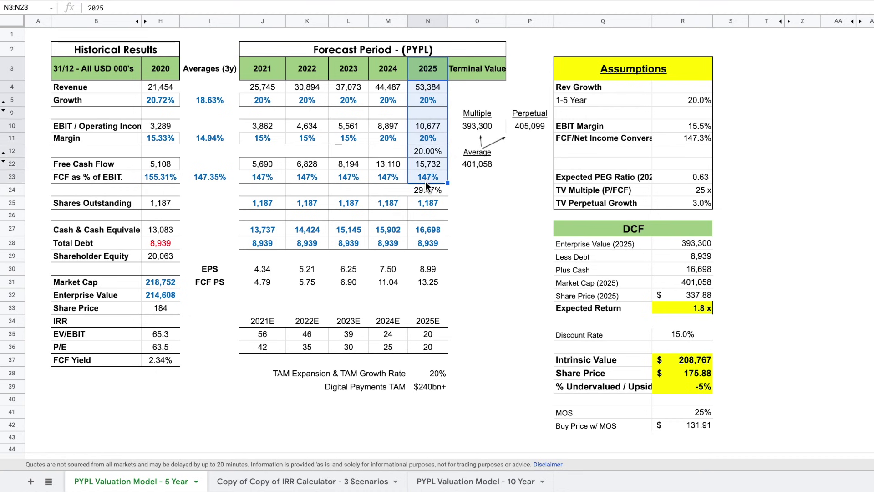
left_click(493, 199)
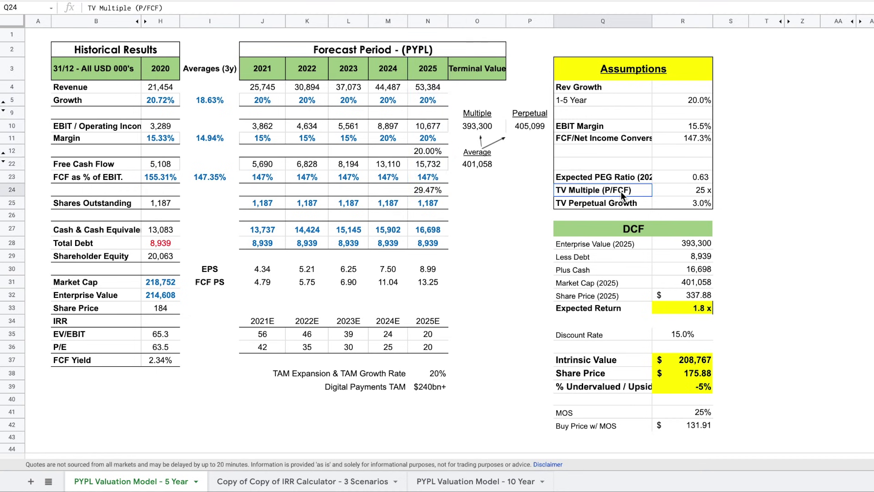
left_click(693, 191)
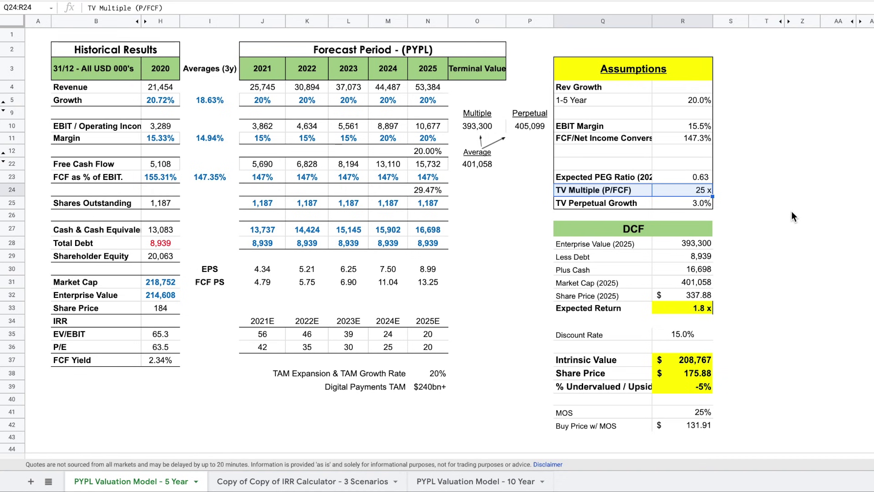
Step: Set the TV Multiple (P/FCF) to 30 and inspect the 2025 market cap in the DCF
left_click(698, 190)
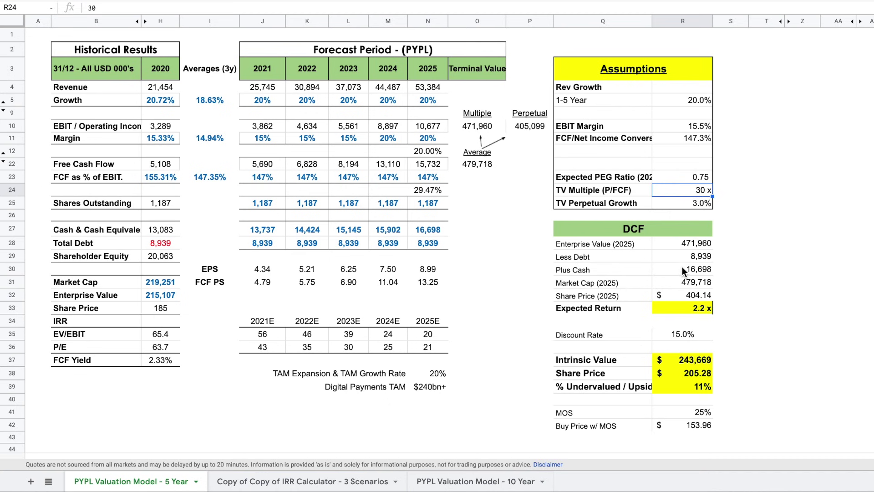
left_click_drag(682, 276, 592, 276)
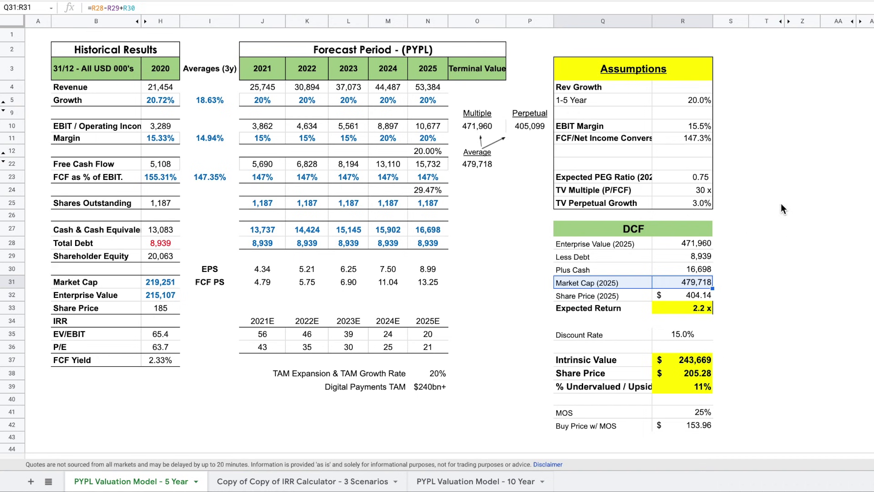
Step: Set the TV Multiple (P/FCF) to 25 and highlight its row in the assumptions
left_click(687, 188)
type("25")
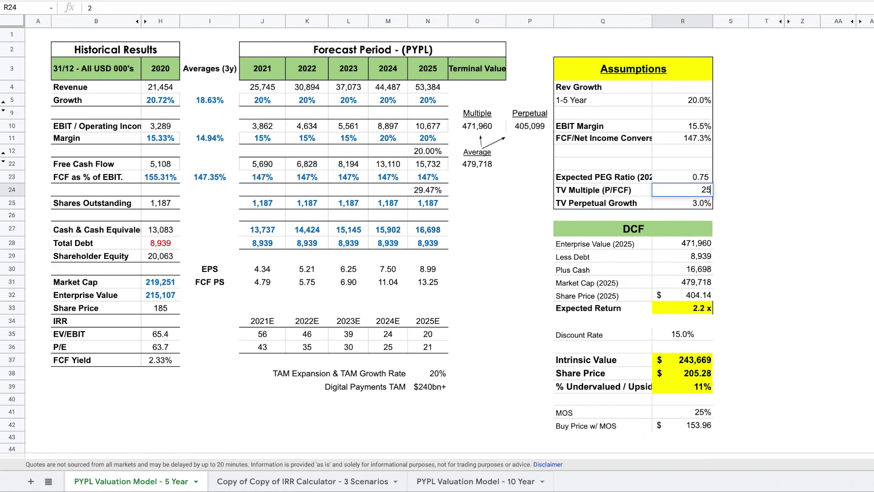
key("Return")
key("Up")
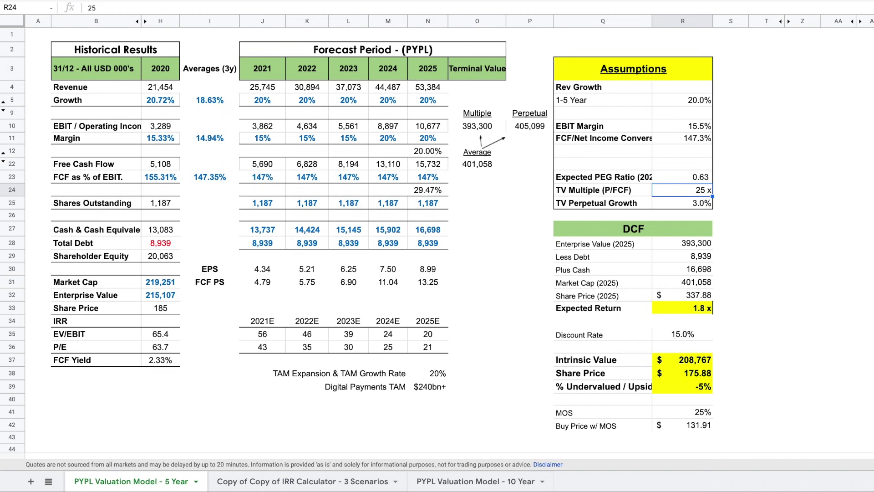
left_click(603, 189)
left_click_drag(612, 189, 672, 190)
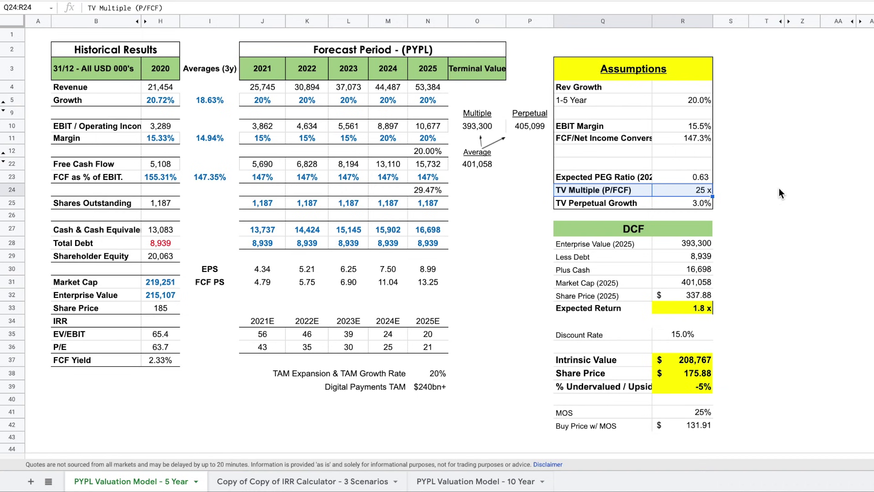
Step: Examine the DCF's discount rate, intrinsic value, share price and undervaluation rows
left_click_drag(683, 334, 590, 387)
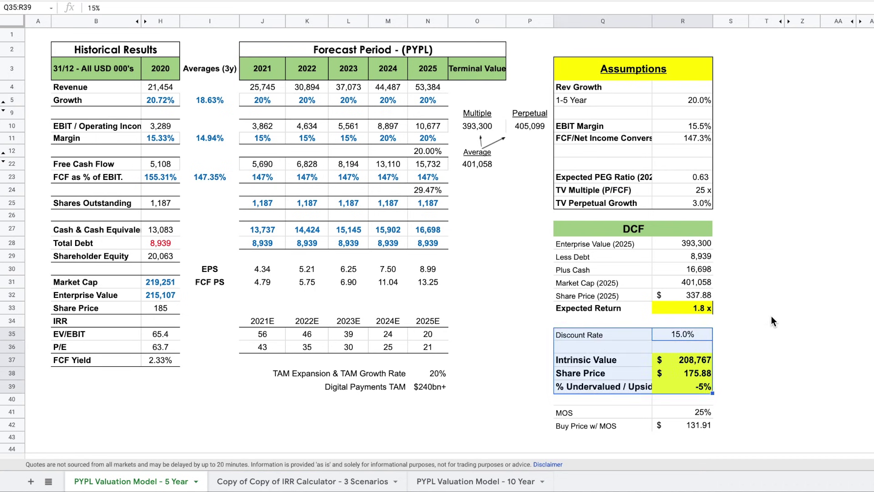
key("Down")
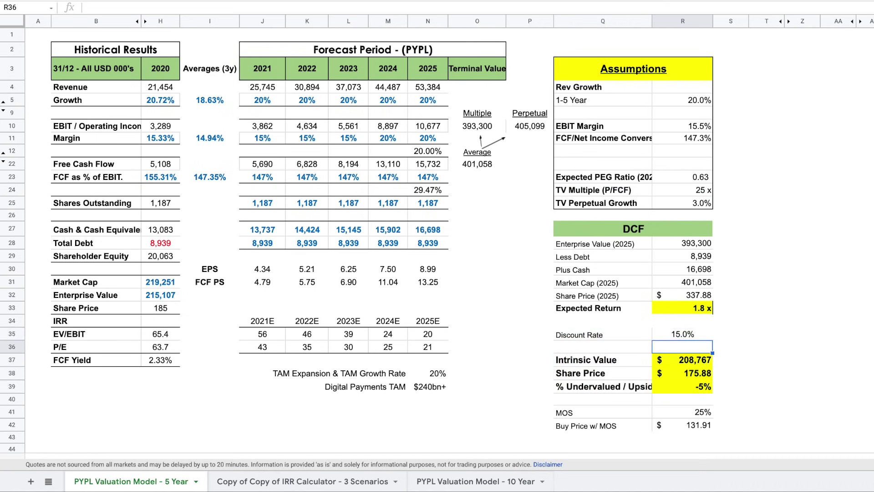
left_click_drag(583, 359, 682, 372)
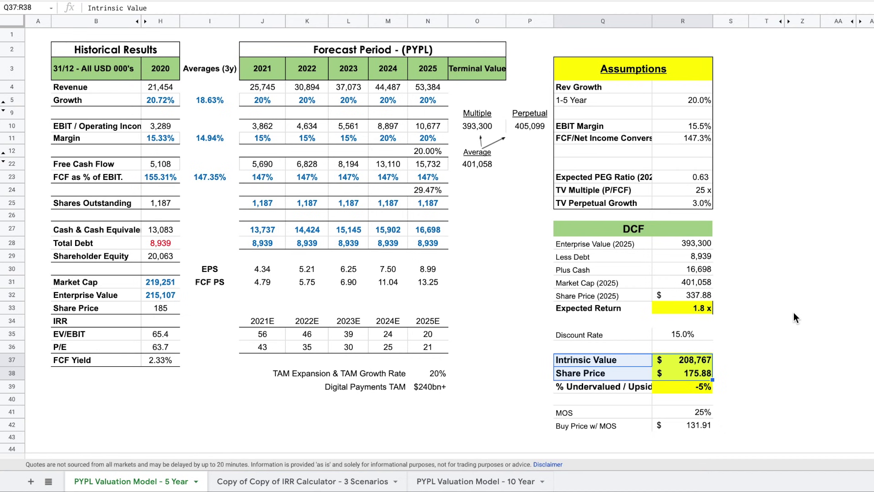
Step: Set the DCF discount rate to 10% and highlight its row to inspect the intrinsic value
left_click(674, 334)
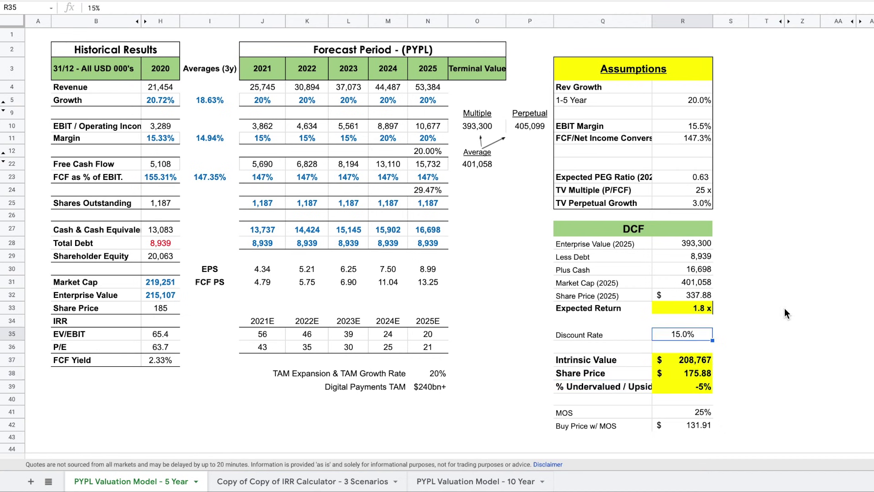
type("10")
left_click(753, 312)
mouse_move(607, 339)
left_mouse_down()
mouse_move(693, 340)
mouse_move(607, 339)
left_mouse_up()
left_click(759, 323)
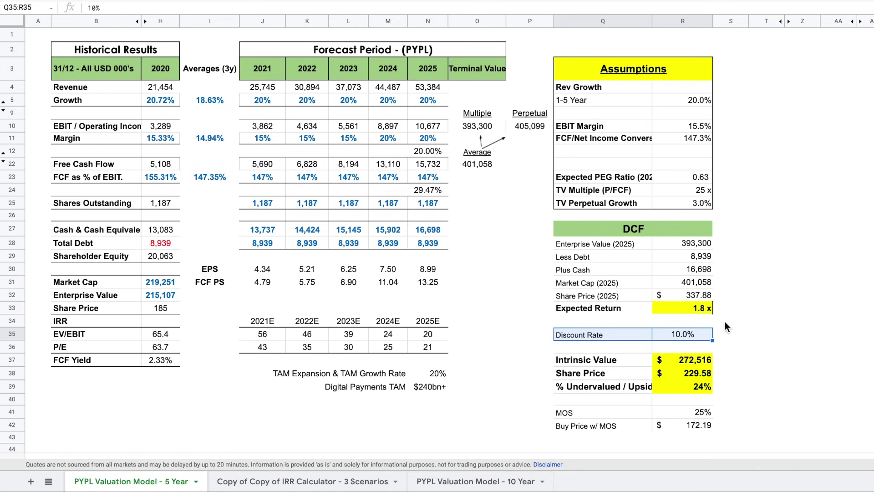
Step: Set the DCF discount rate back to 15% and reselect its cell
key("shift+Right")
type("15%")
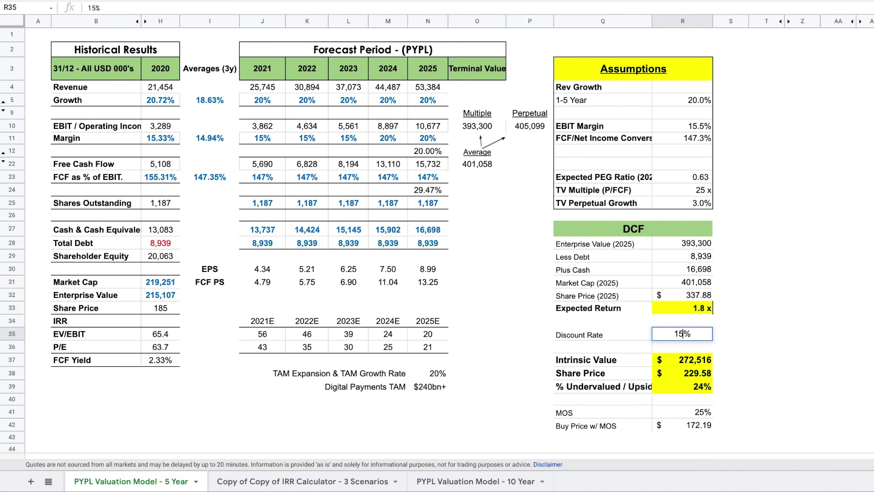
key("Return")
left_click(683, 334)
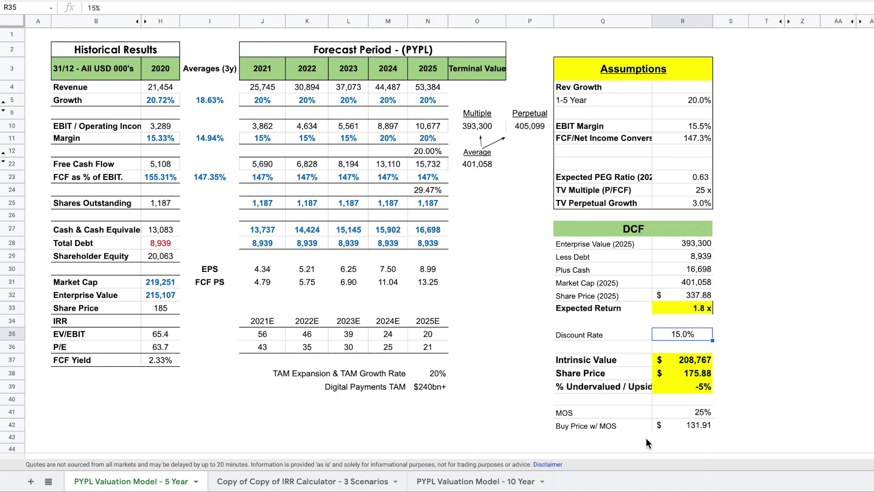
Step: Review the DCF rows, the forecast and assumptions blocks, and the DCF's discounted Share Price row
left_click_drag(706, 424, 604, 283)
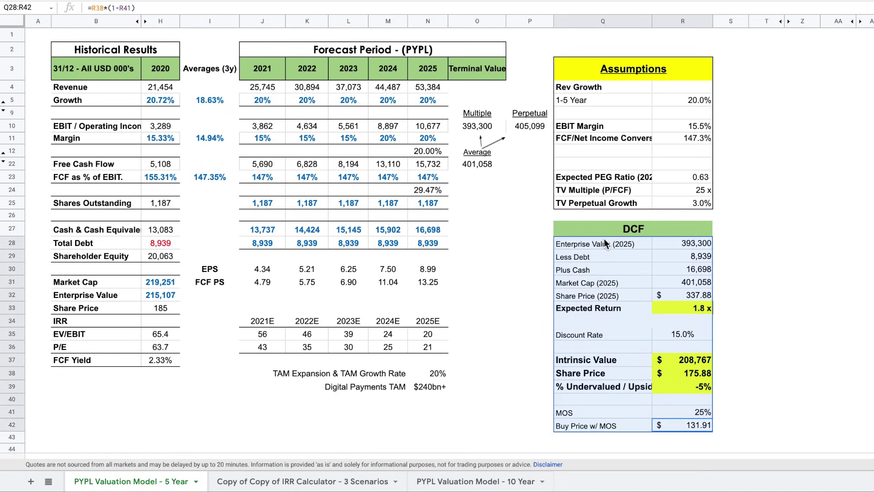
left_click_drag(263, 69, 707, 269)
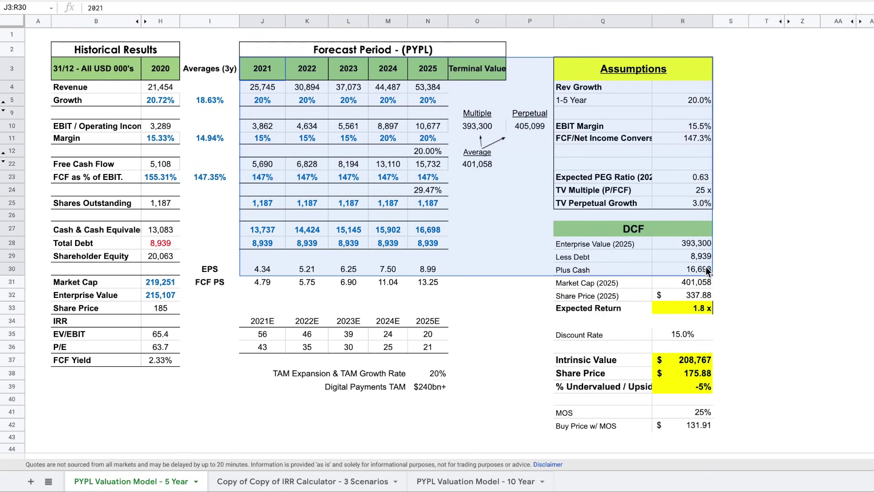
left_click(719, 379)
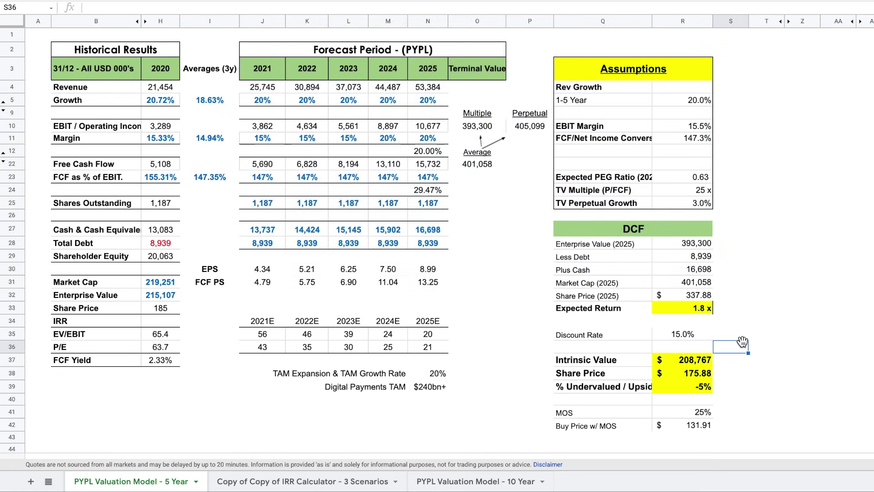
left_click_drag(606, 374, 677, 375)
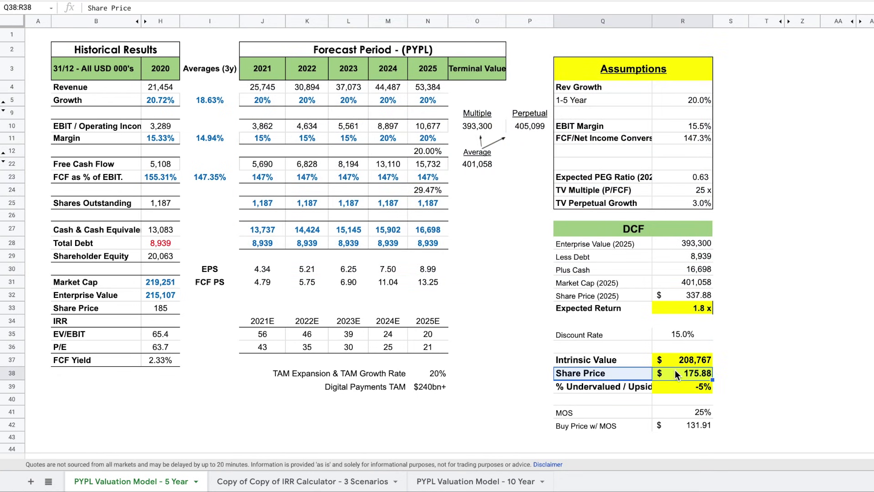
Step: Set the DCF discount rate to 10% and highlight the Share Price and % Undervalued rows
left_click(685, 332)
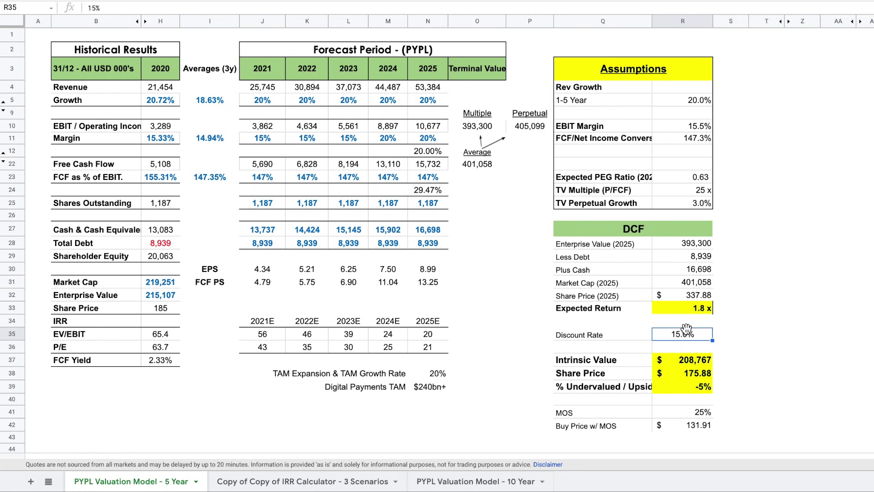
type("10")
key("Return")
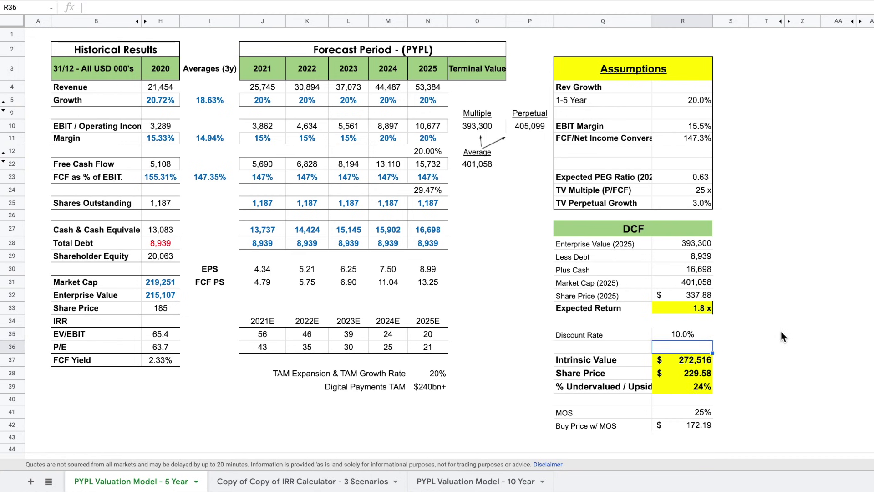
left_click_drag(608, 376, 674, 387)
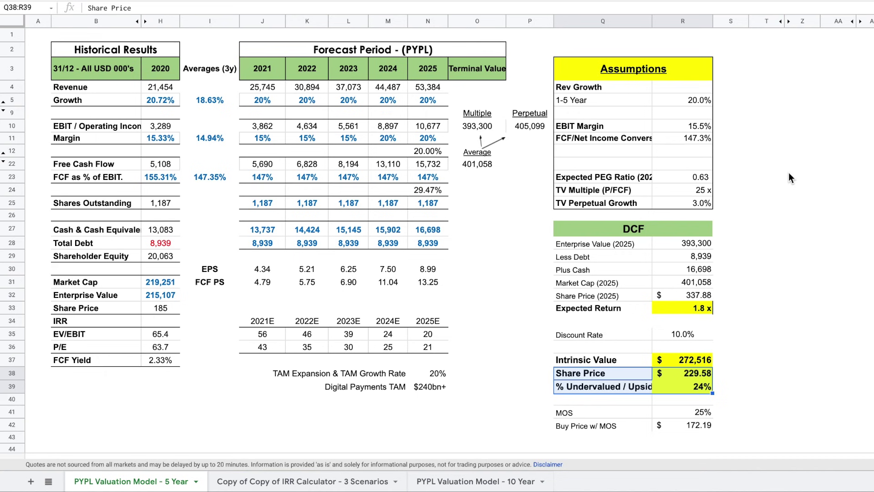
Step: Set the DCF discount rate to 15% and deselect it to inspect the recalculated share price
left_click(584, 335)
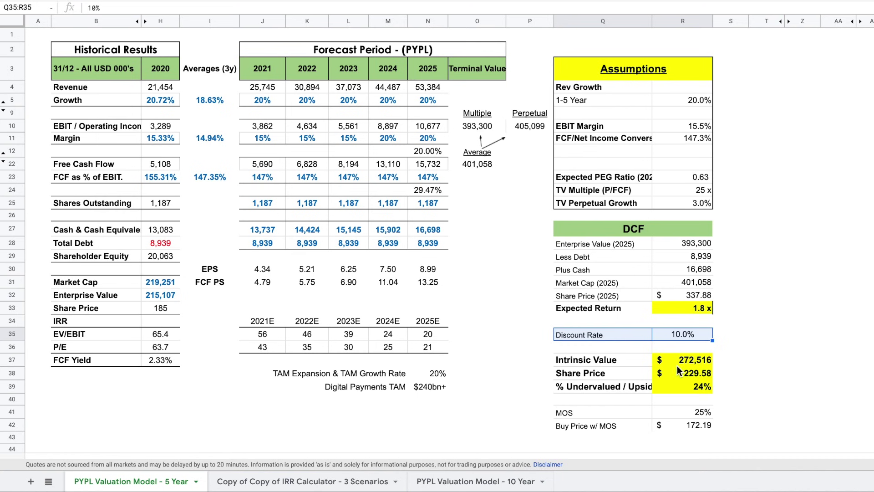
type("15")
key("Return")
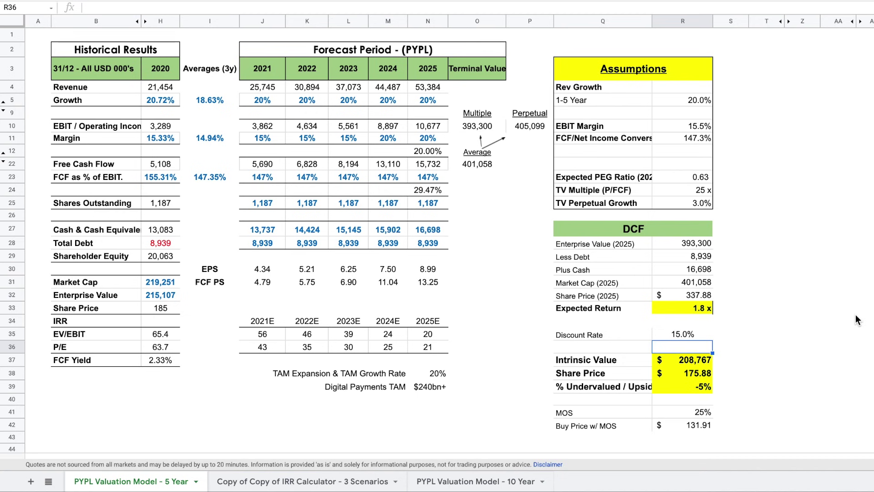
left_click(789, 334)
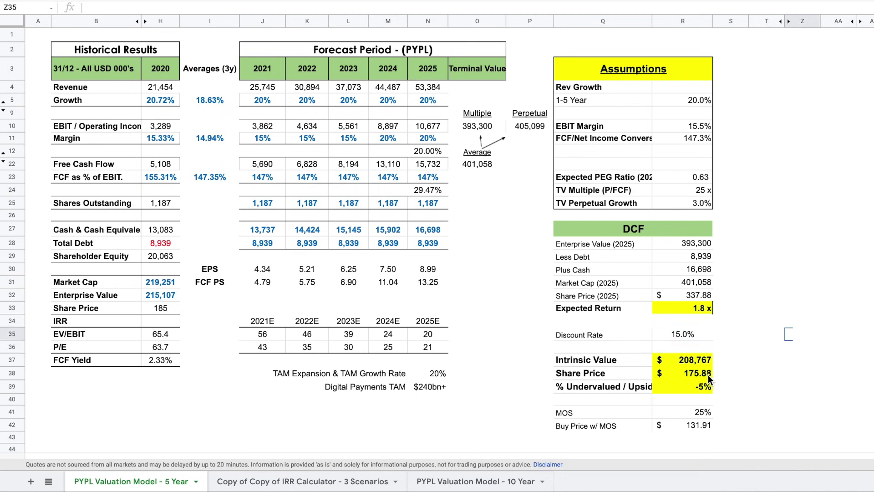
Step: Review the 2025 EBIT and free cash flow figures, the TV Multiple, and the DCF's Share Price and % Undervalued rows
left_click_drag(439, 126, 441, 179)
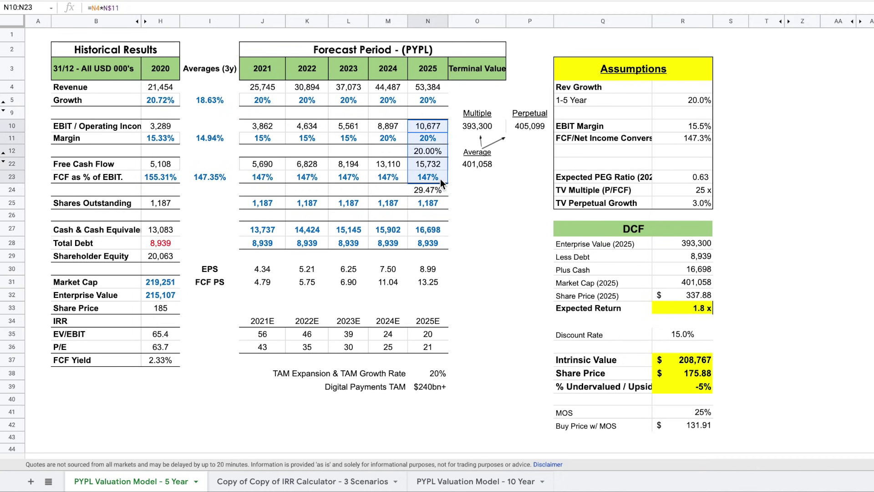
left_click_drag(441, 179, 443, 194)
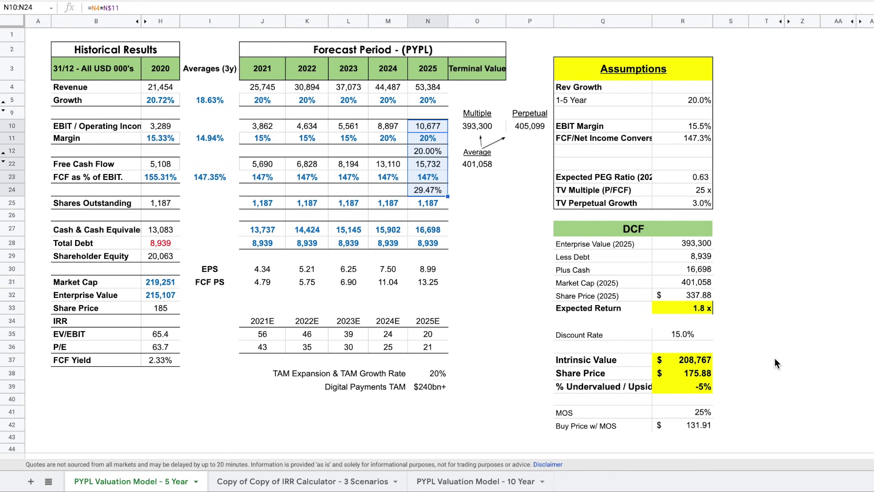
left_click(701, 193)
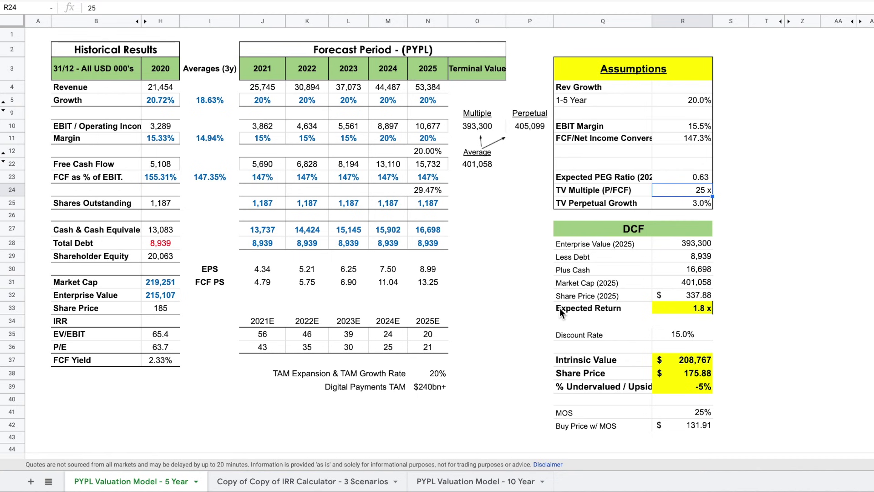
left_click_drag(611, 376, 703, 386)
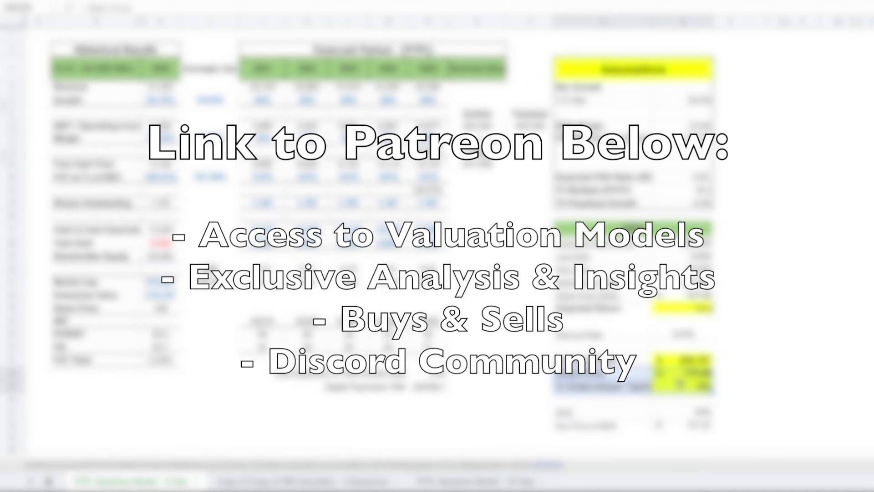
Step: Highlight the whole five-year model, view the IRR Calculator - 3 Scenarios sheet, and return to the five-year model
left_click(42, 37)
left_click_drag(42, 38, 745, 415)
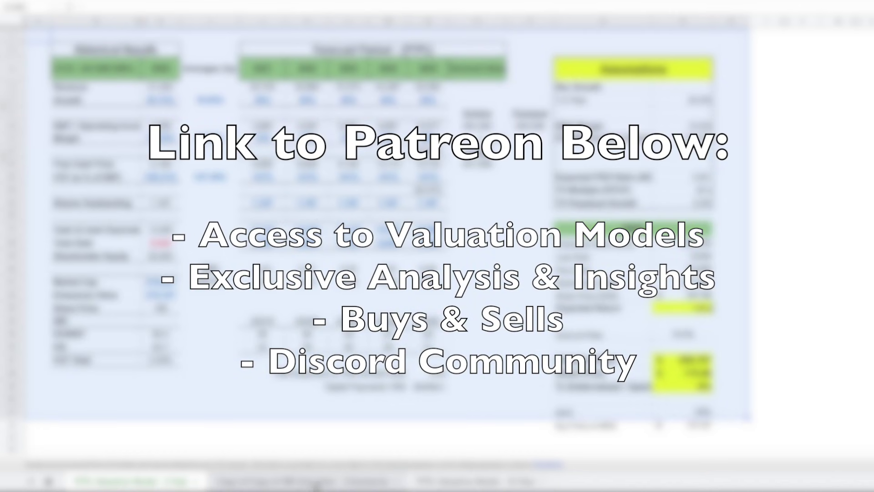
left_click(311, 483)
left_click(135, 483)
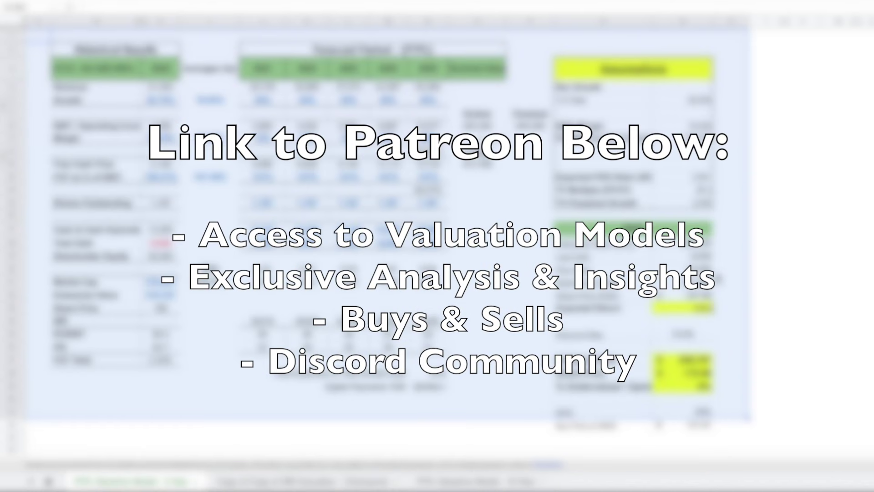